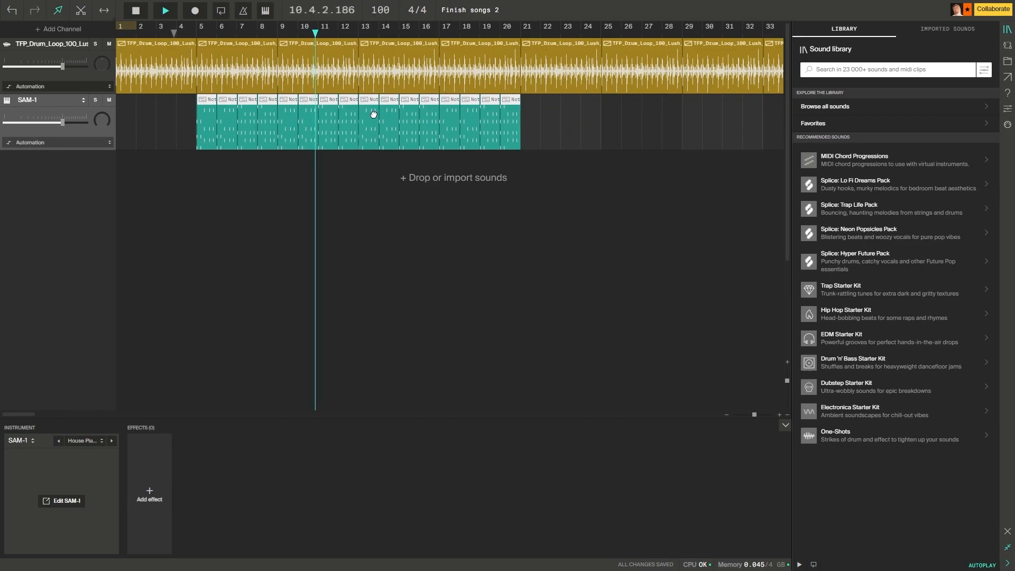
Step: Record a new note clip on the SAM-1 channel from bar 21 and move it into the gap at bar 20
left_click(583, 139)
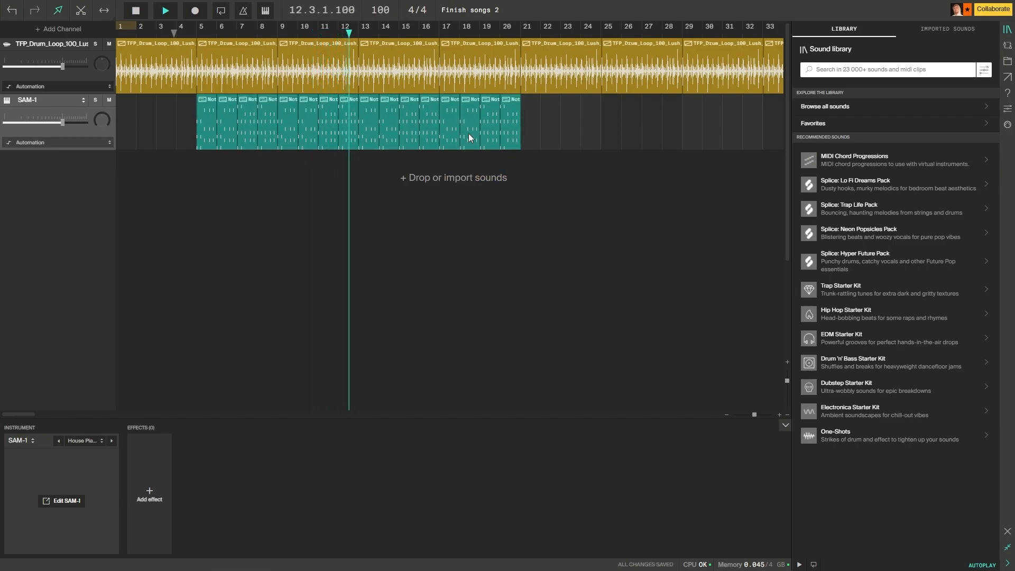
left_click(202, 7)
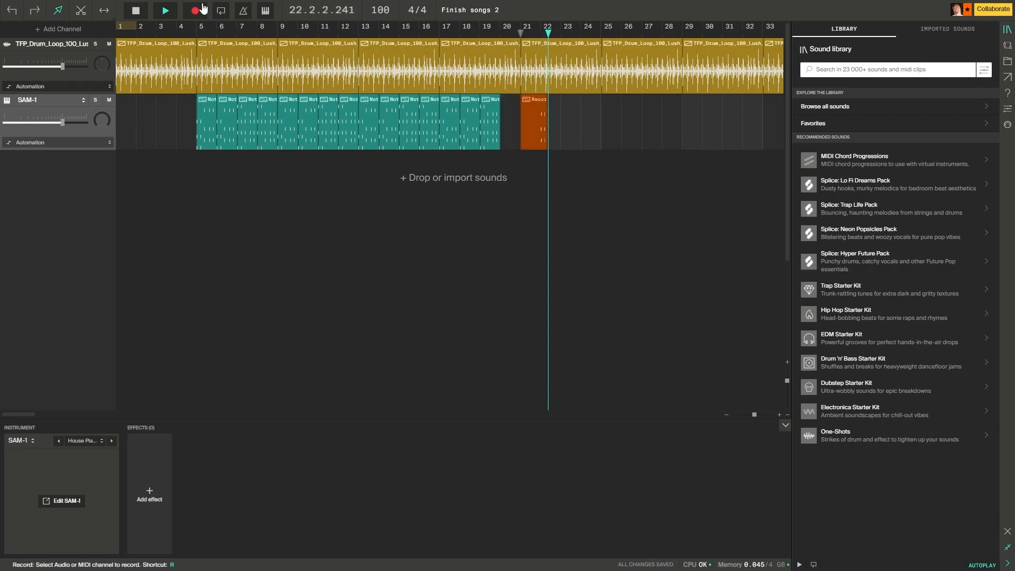
left_click(203, 8)
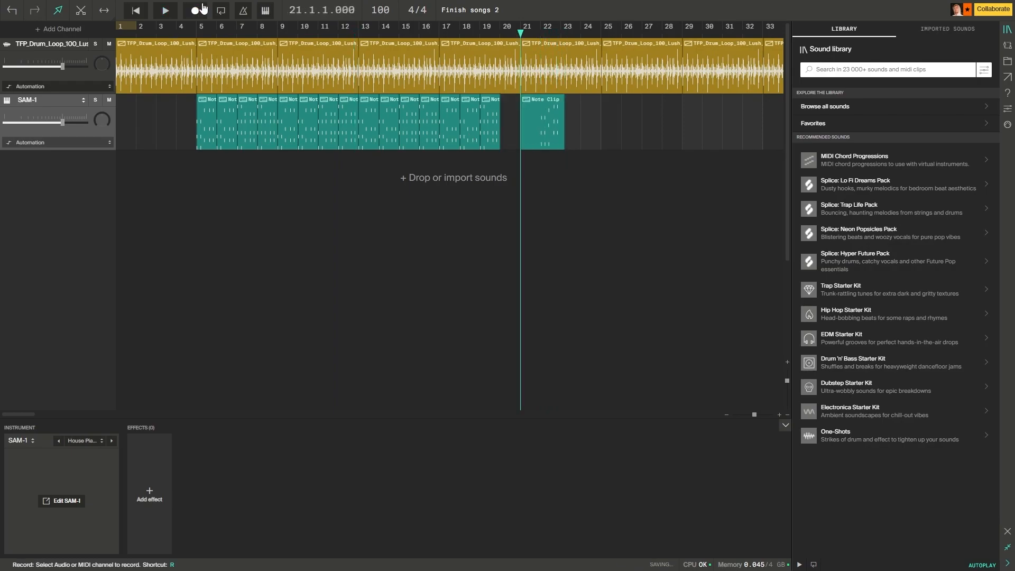
left_click_drag(522, 136, 528, 138)
left_click_drag(557, 98, 516, 98)
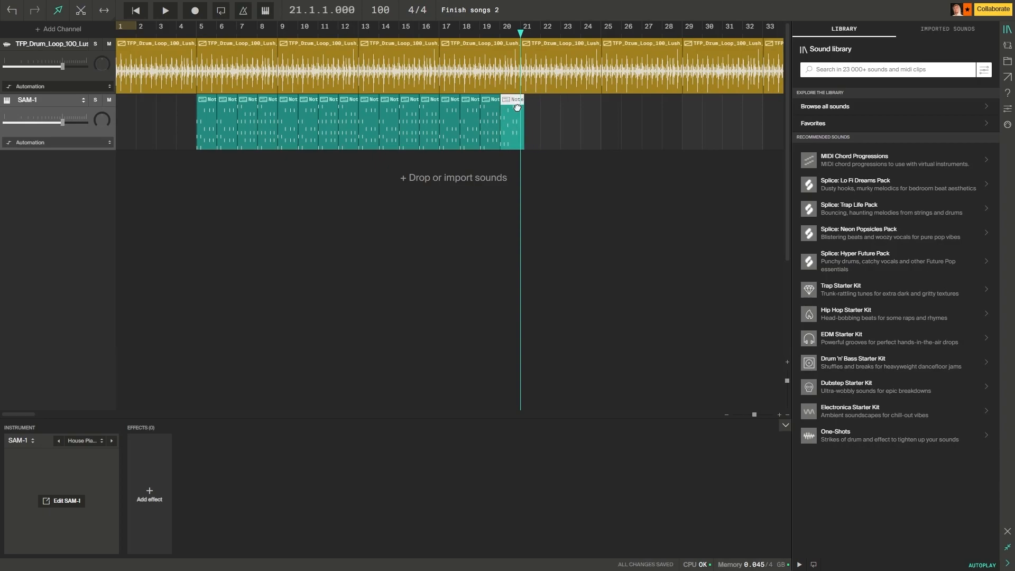
Step: Open the recorded note clip for editing and select the short chord notes at the start of bar 21 for velocity editing
double_click(516, 106)
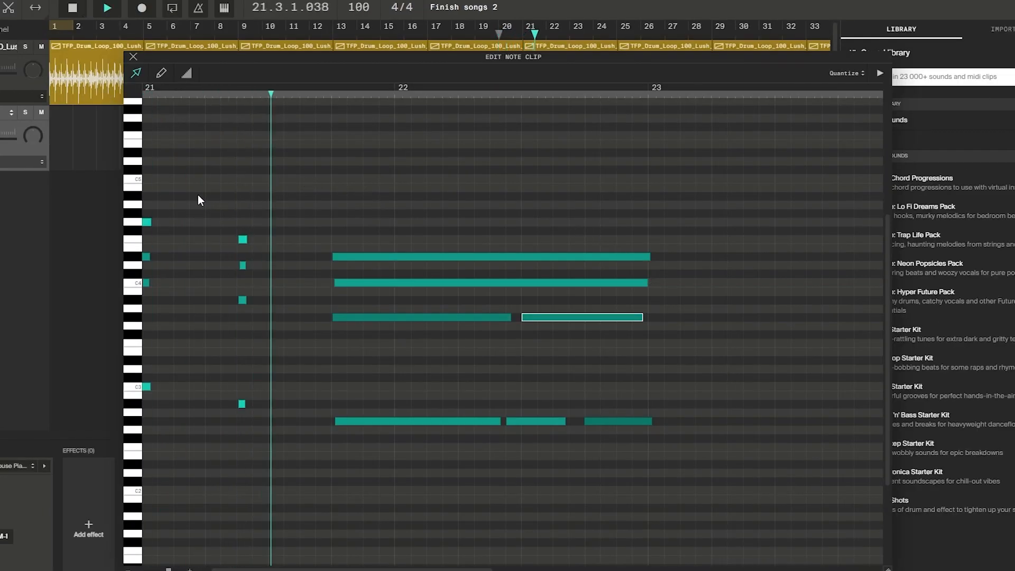
left_click_drag(273, 191, 138, 518)
left_click(186, 73)
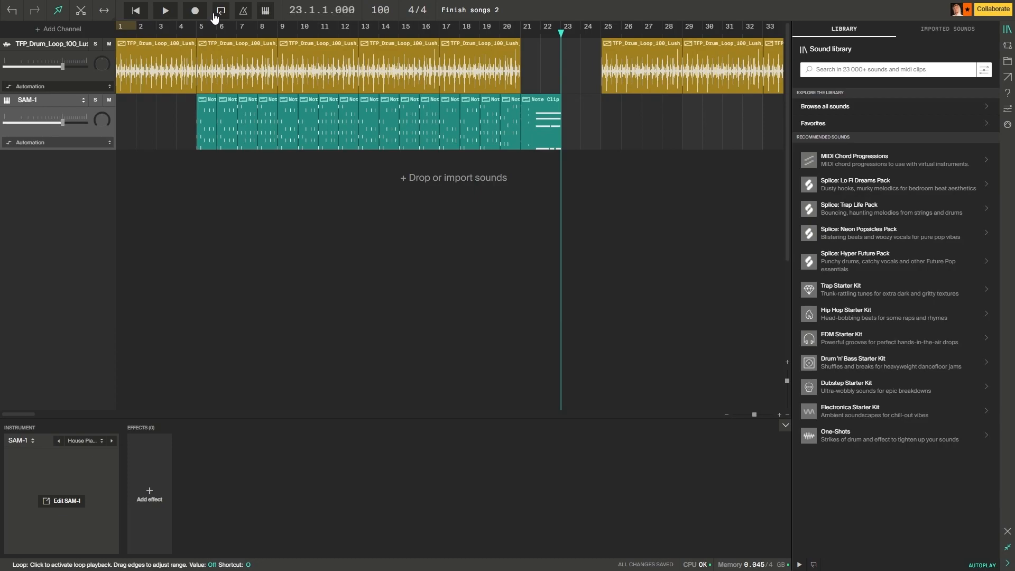
Step: Copy four one-bar SAM-1 note clips to bar 25 and duplicate them so they fill bars 25 to 32
key("ctrl+v")
left_click_drag(277, 122, 615, 110)
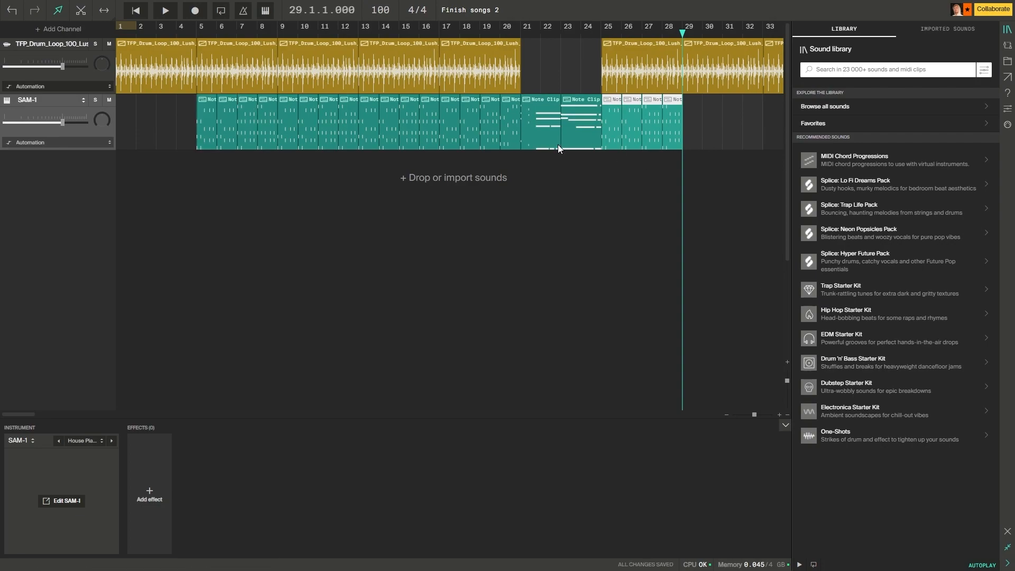
key("ctrl+d")
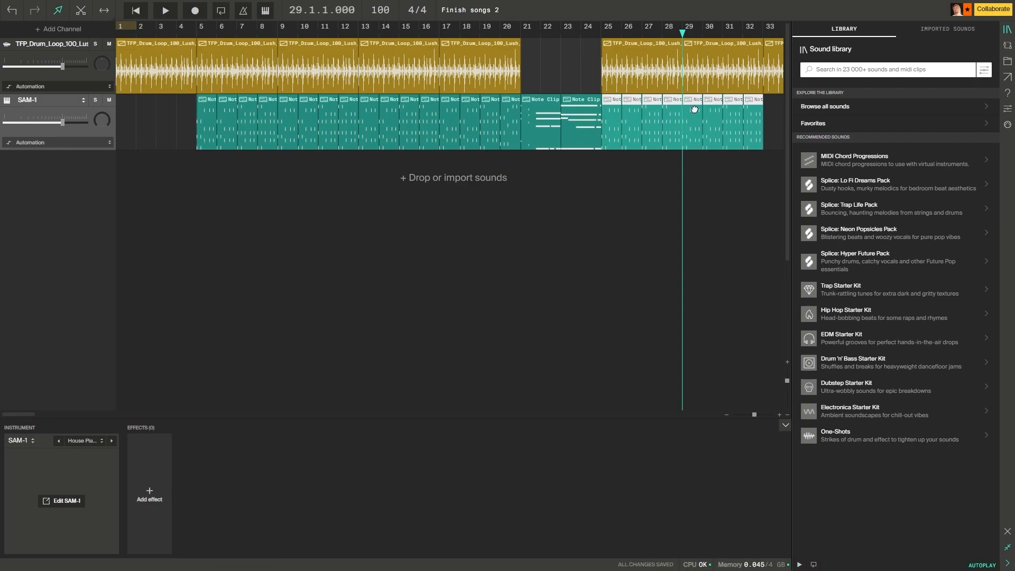
Step: Set the region color of the two SAM-1 note clips in bars 21 to 24 to orange
left_click(547, 211)
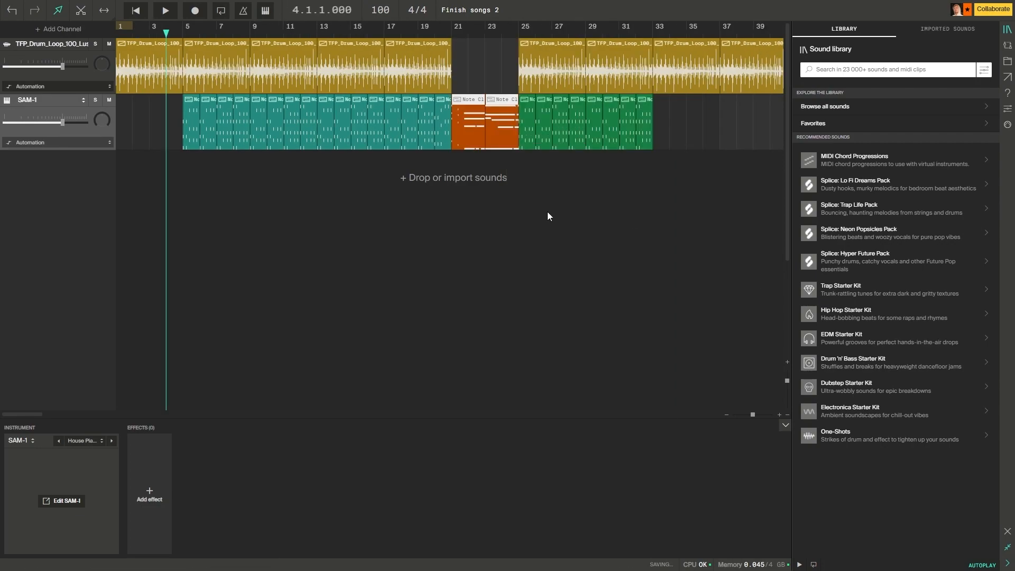
left_click_drag(83, 185, 438, 128)
right_click(439, 128)
left_click(562, 214)
key("ctrl+z")
Step: Select the SAM-1 note clips in bars 5 to 20 and change their region color
left_click_drag(161, 171, 438, 128)
right_click(442, 121)
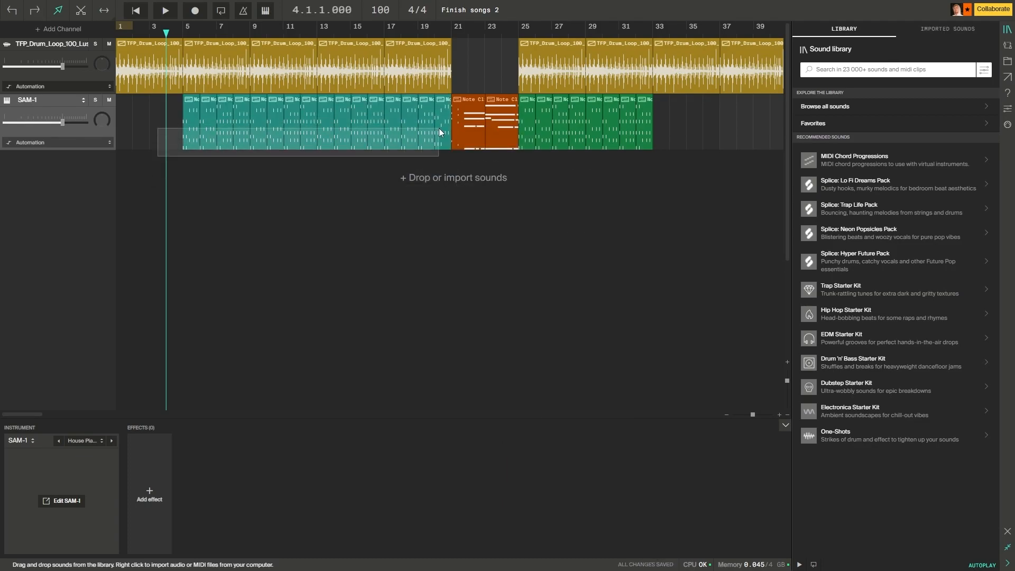
right_click(438, 128)
mouse_move(513, 167)
left_click(562, 189)
left_click_drag(681, 164, 120, 132)
left_click_drag(185, 145, 648, 147)
left_click_drag(752, 414, 741, 415)
left_click_drag(535, 156, 492, 120)
left_click(445, 210)
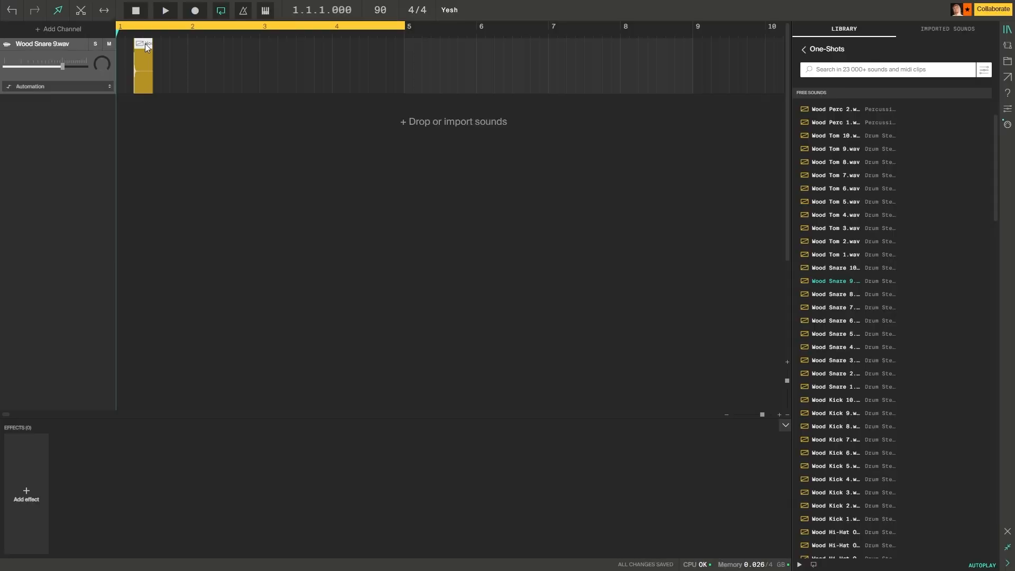
Step: Duplicate the Wood Snare 9.wav clip onto beat 4 of bar 1 and repeat the pair in the following bars
left_click(182, 48)
key("space")
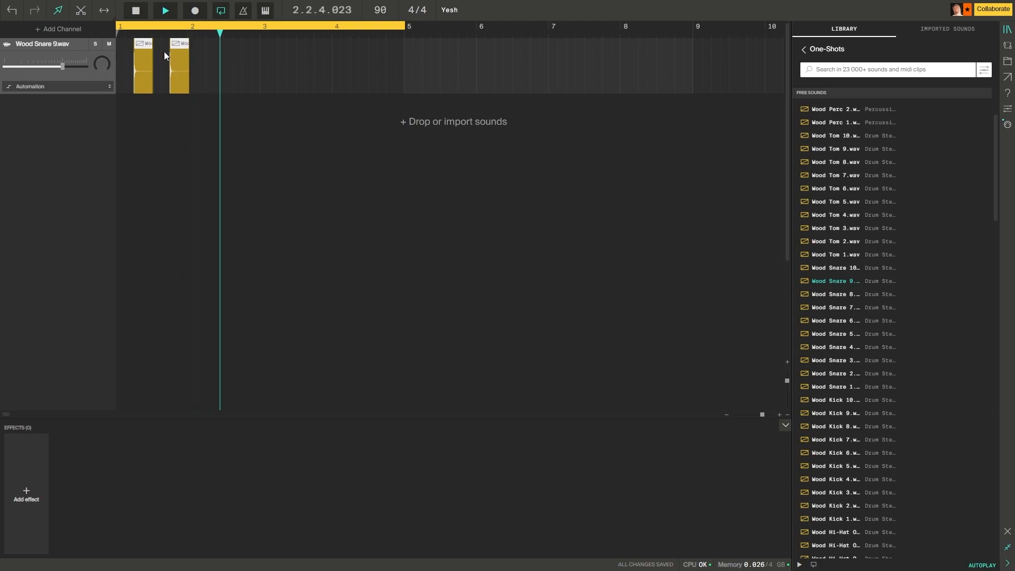
left_click_drag(146, 47, 365, 47)
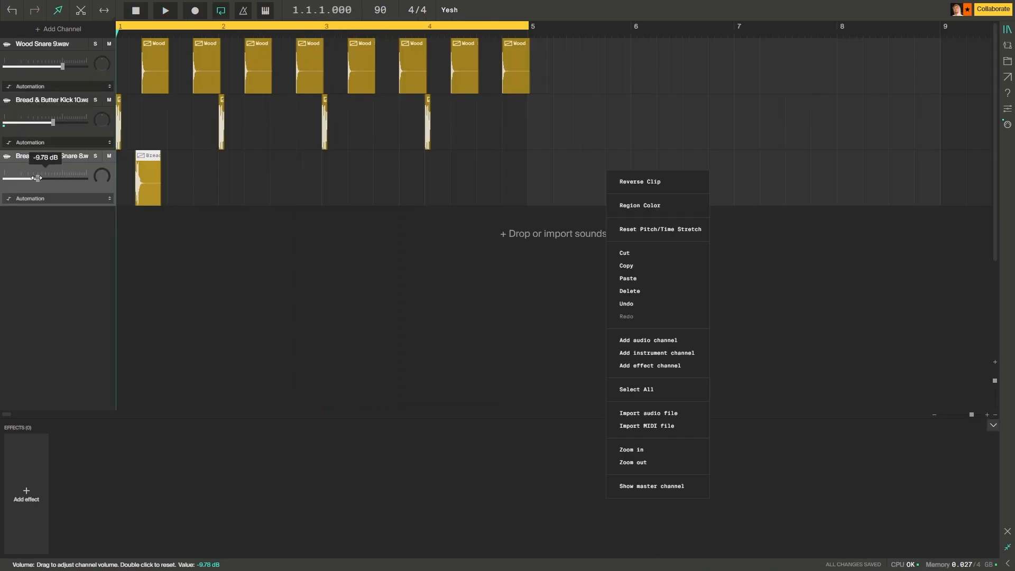
Step: Reverse the clip on the Bread & Butter Snare 8 channel and play it back briefly
left_click(477, 164)
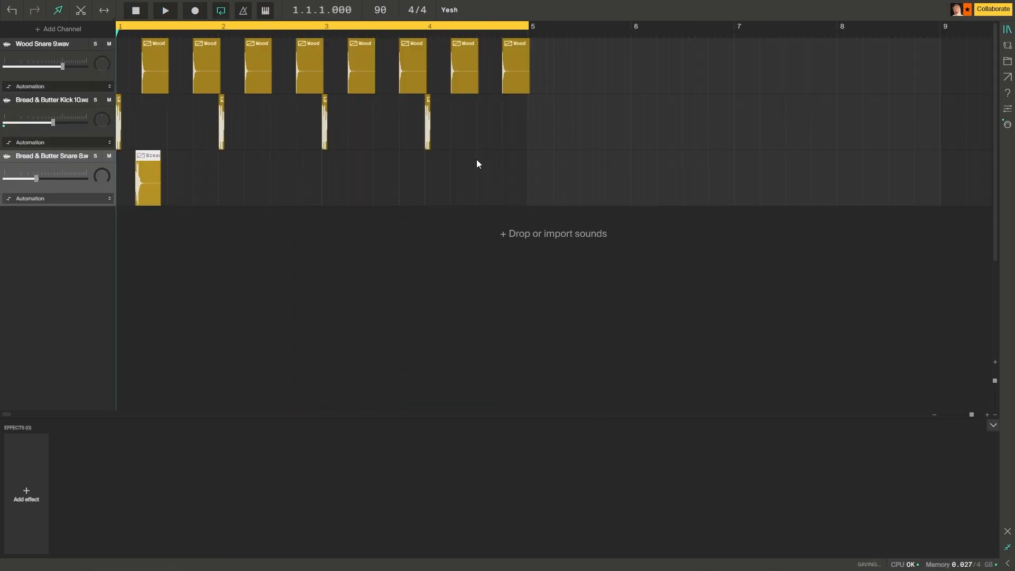
right_click(144, 156)
left_click(194, 166)
key("space")
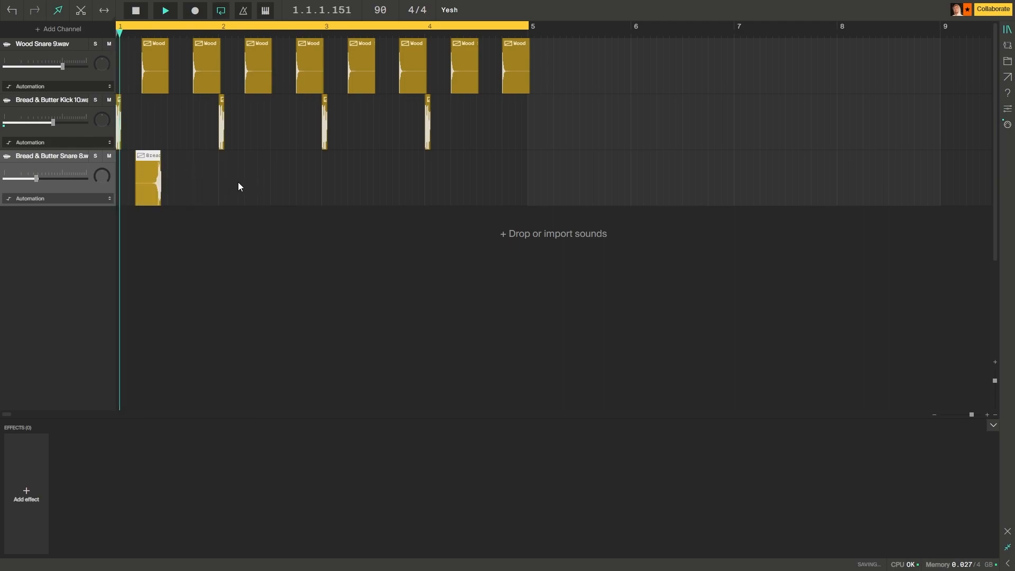
key("space")
Step: Move the reversed Bread & Butter Snare 8 clip to the start of bar 1 and lower its channel volume
left_click_drag(149, 158, 124, 160)
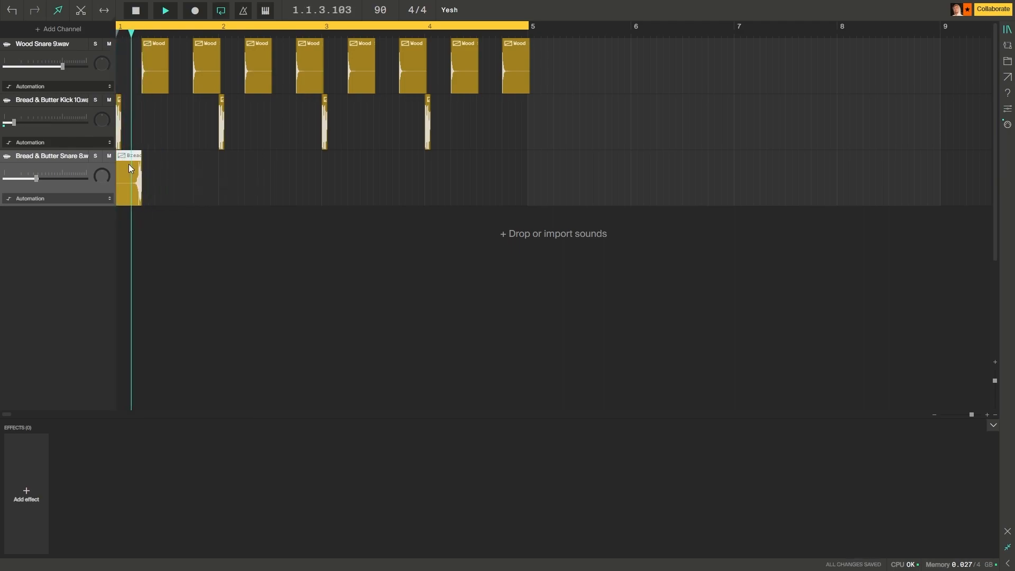
left_click_drag(35, 178, 21, 178)
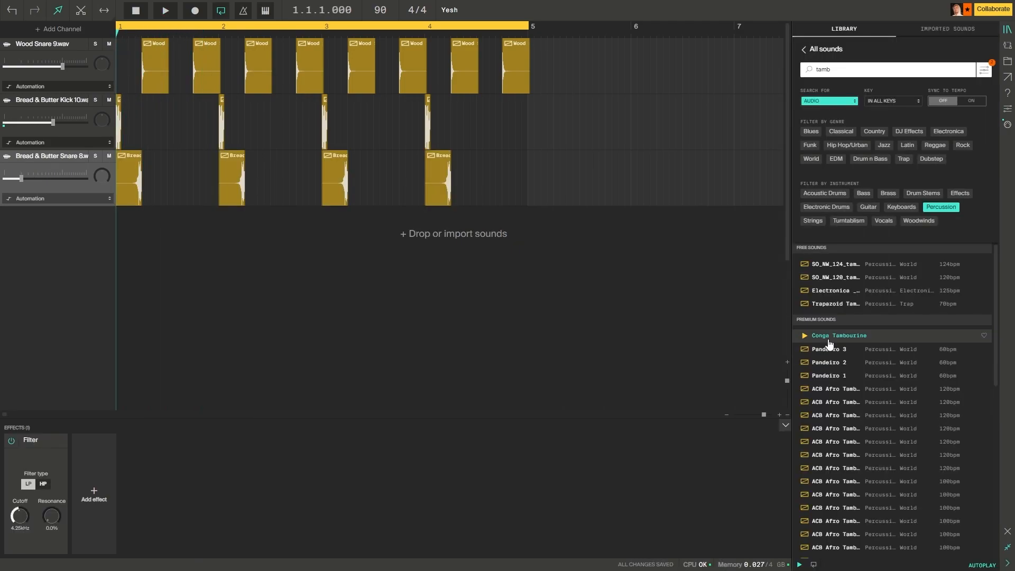
Step: Add the Conga Tambourine sound from the library to the arrangement as a new channel
left_click_drag(828, 344, 630, 284)
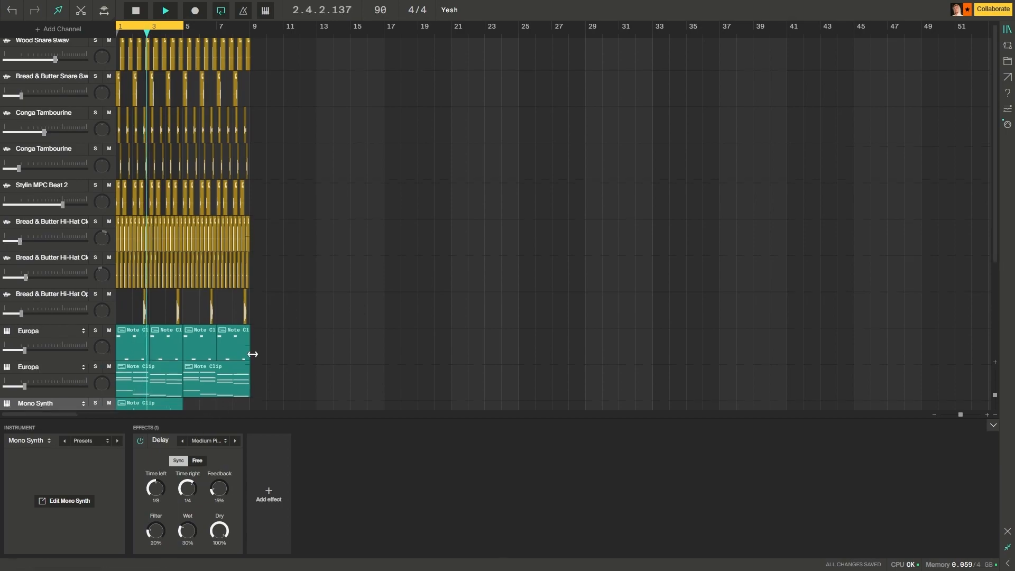
Step: Bring up the effect choices to add another effect after the Delay on the Mono Synth channel
scroll(57, 279, "down", 3)
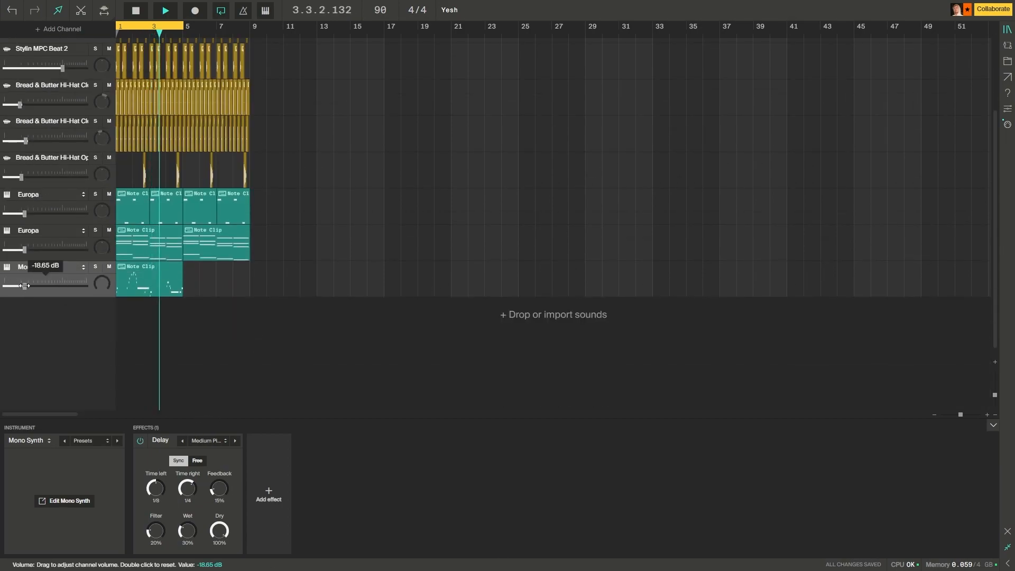
left_click(269, 494)
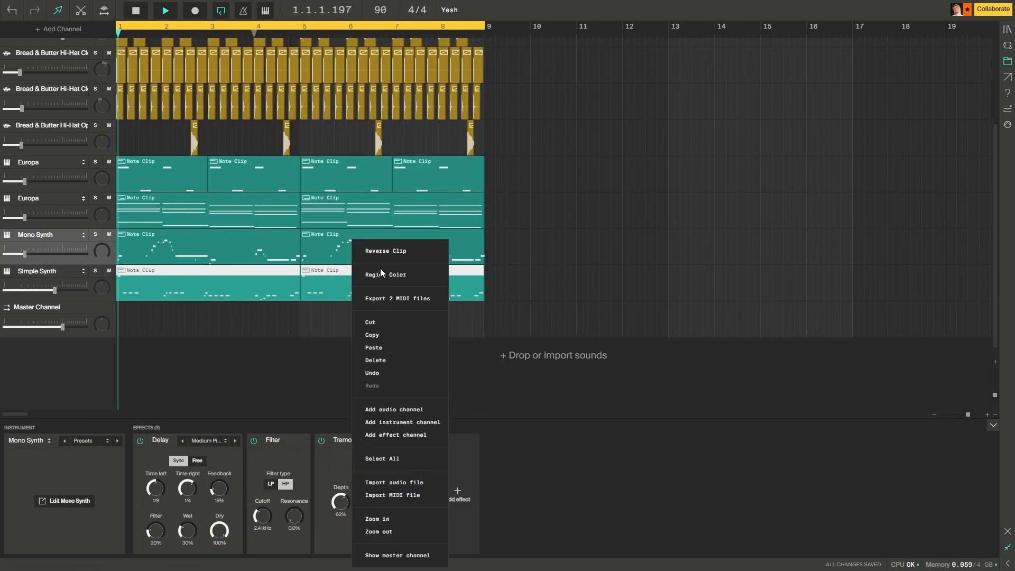
Step: Set the region color of the Simple Synth note clips to Orange and of the Mono Synth note clips to Green
mouse_move(381, 272)
left_click(469, 328)
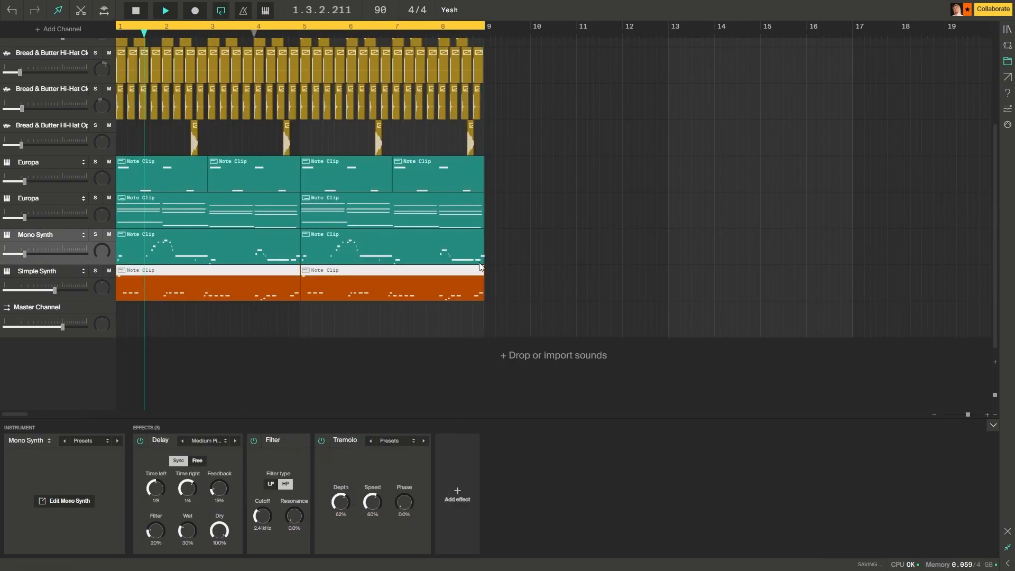
right_click(203, 258)
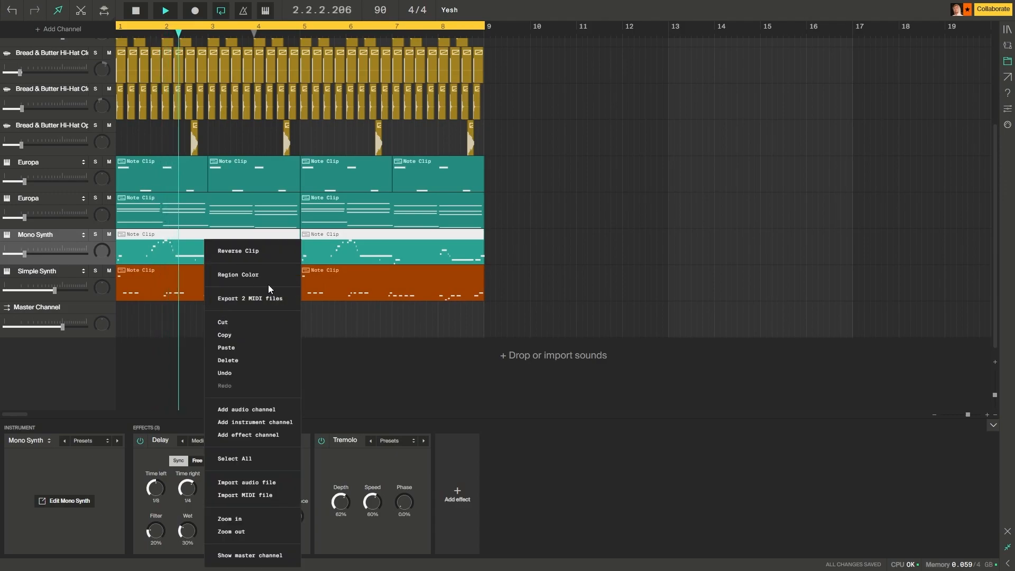
mouse_move(273, 278)
left_click(324, 288)
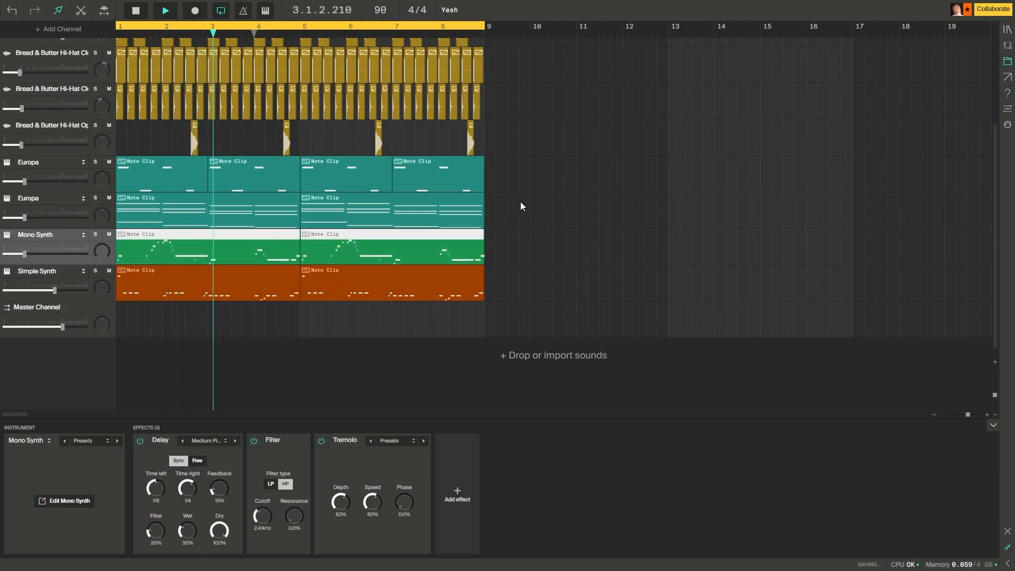
Step: Set the region color of both note clips on the second Europa channel to Yellow
right_click(170, 209)
mouse_move(244, 256)
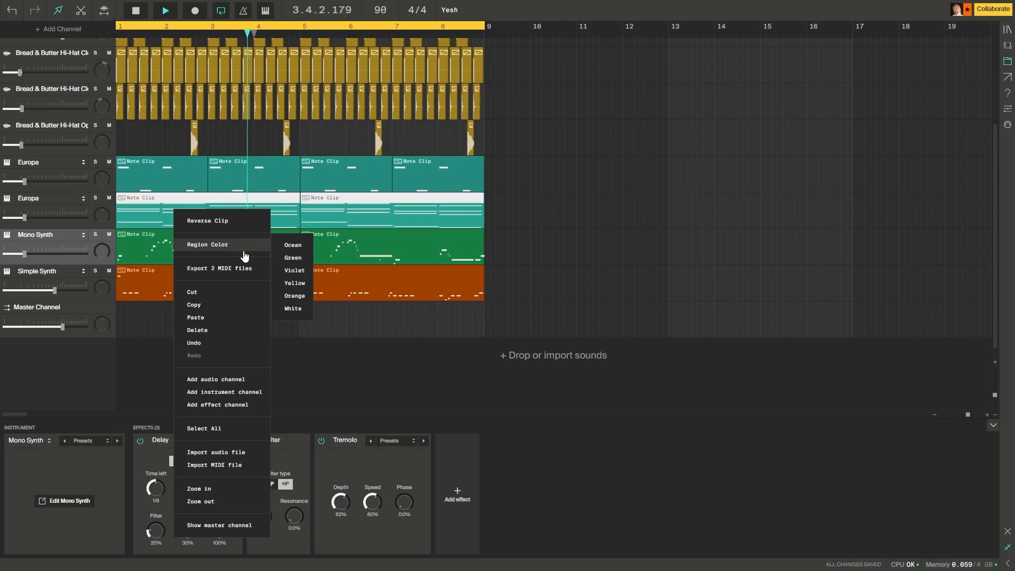
left_click(295, 283)
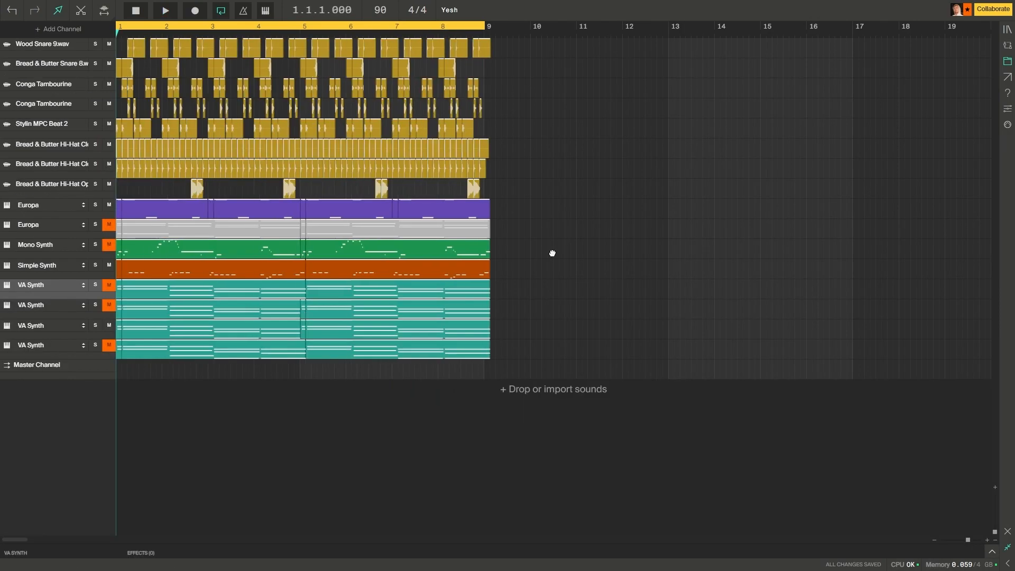
Step: Duplicate all clips of the eight-bar arrangement so that the copies start at bar 9
key("ctrl+v")
left_click_drag(537, 252, 515, 251)
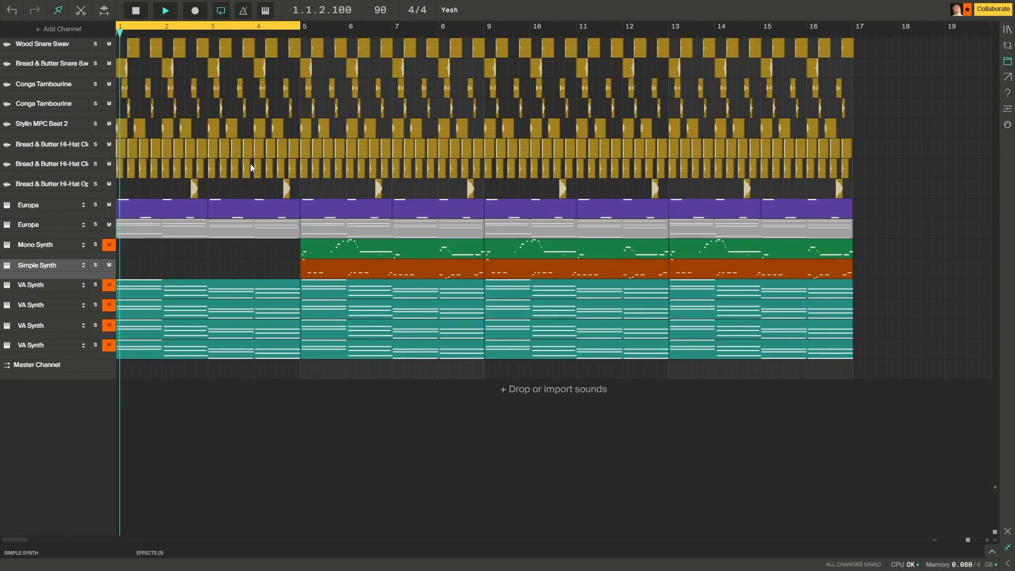
Step: Delete all drum and percussion clips in bars 1 to 4, from Wood Snare 9.wav through the open hi-hat channel
left_click_drag(294, 188, 117, 30)
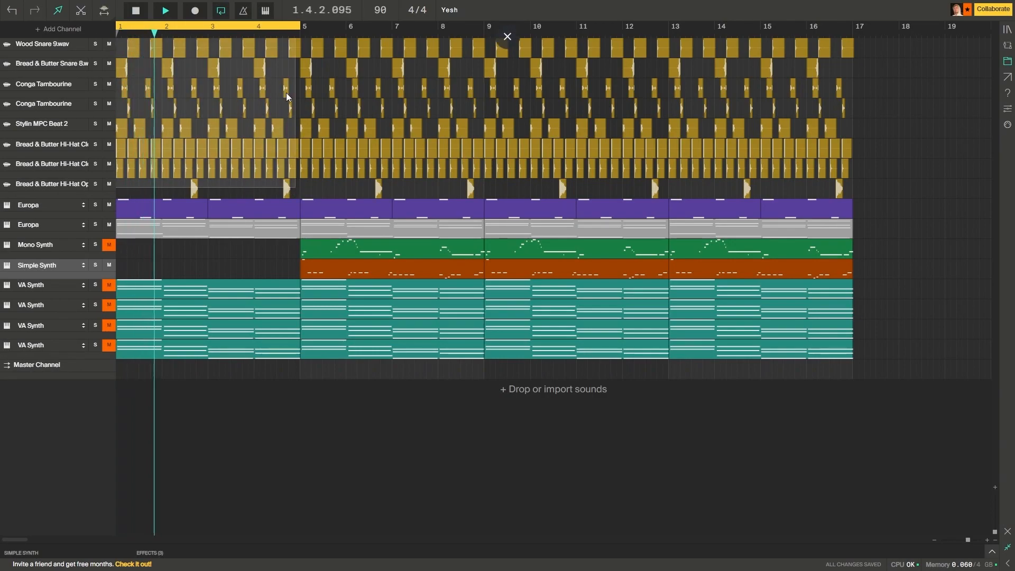
key("Delete")
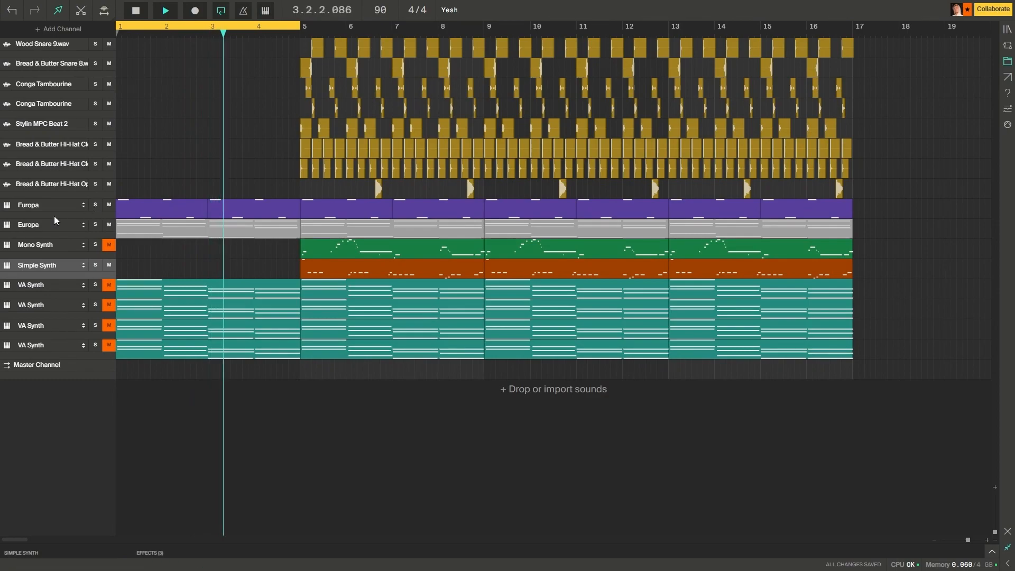
Step: Unmute the Mono Synth channel and delete its clips in bars 9 to 16
left_click_drag(995, 531, 996, 525)
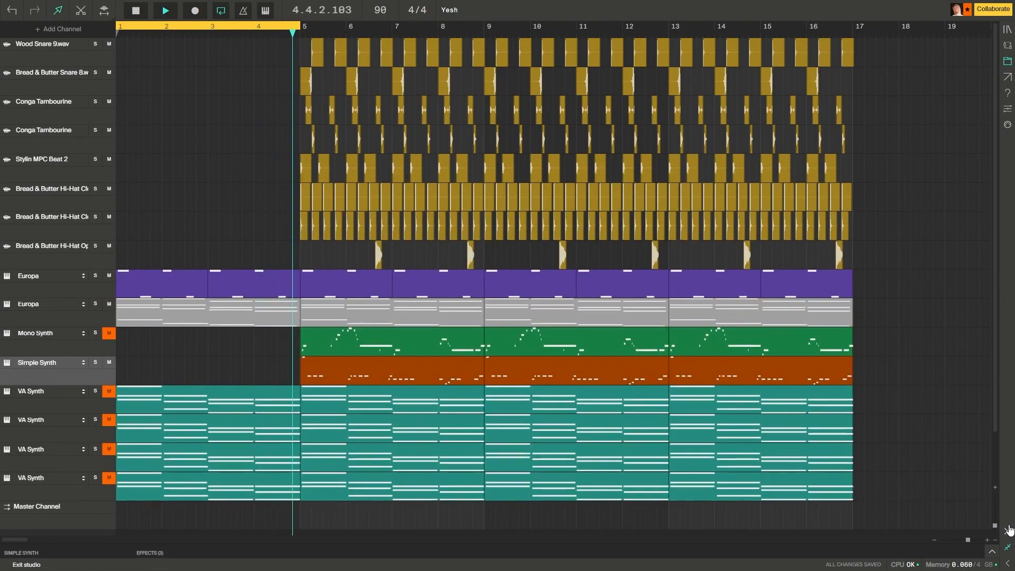
left_click(109, 333)
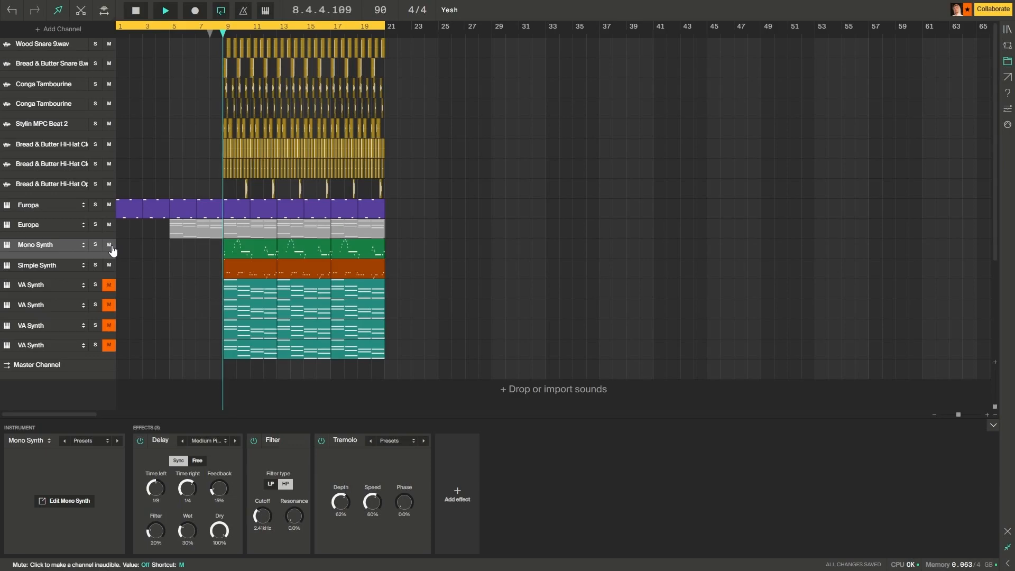
left_click(269, 253)
key("Delete")
left_click(291, 251)
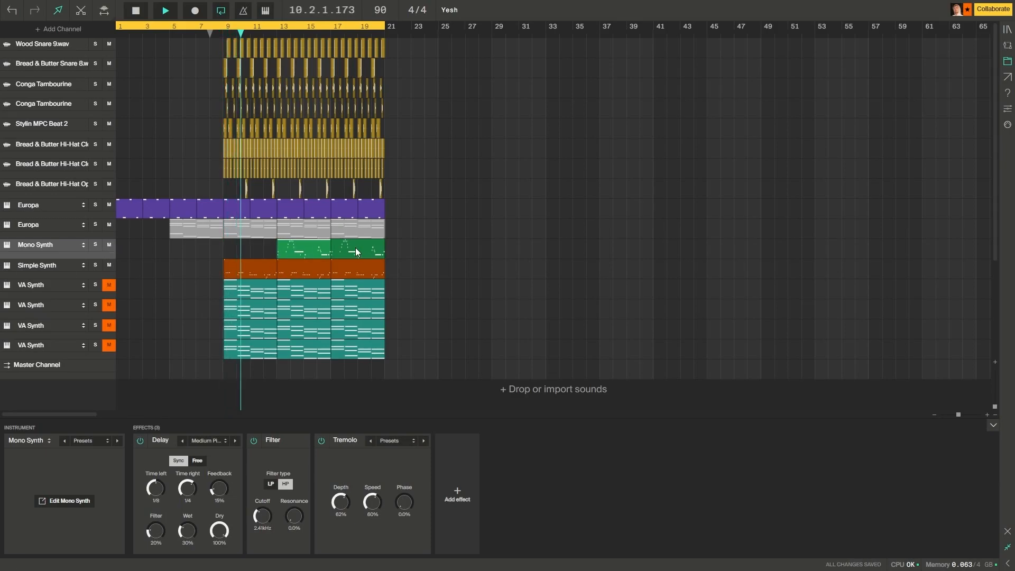
key("Delete")
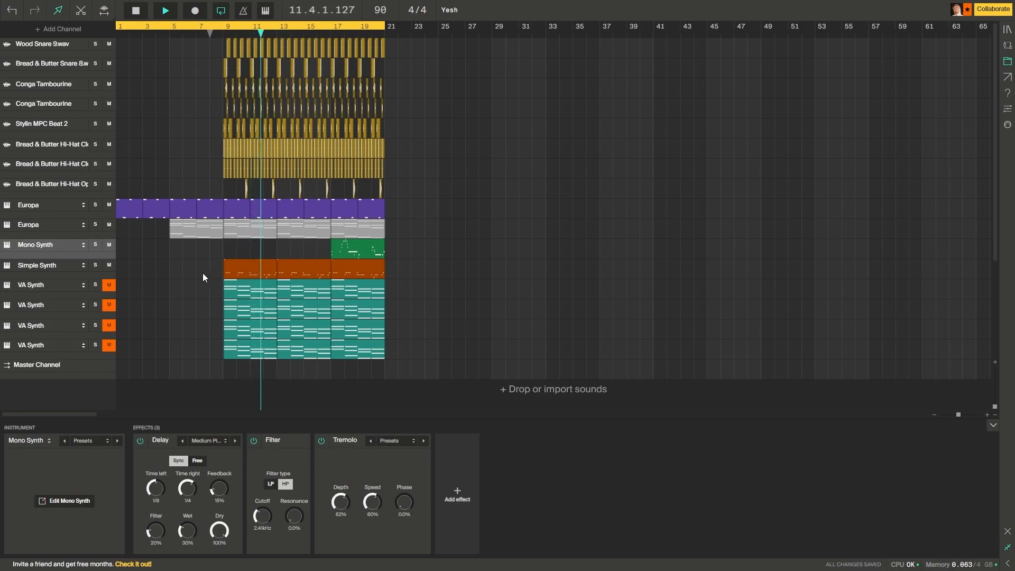
Step: Delete the second Europa channel's note clips in bars 9 to 16
left_click(233, 208)
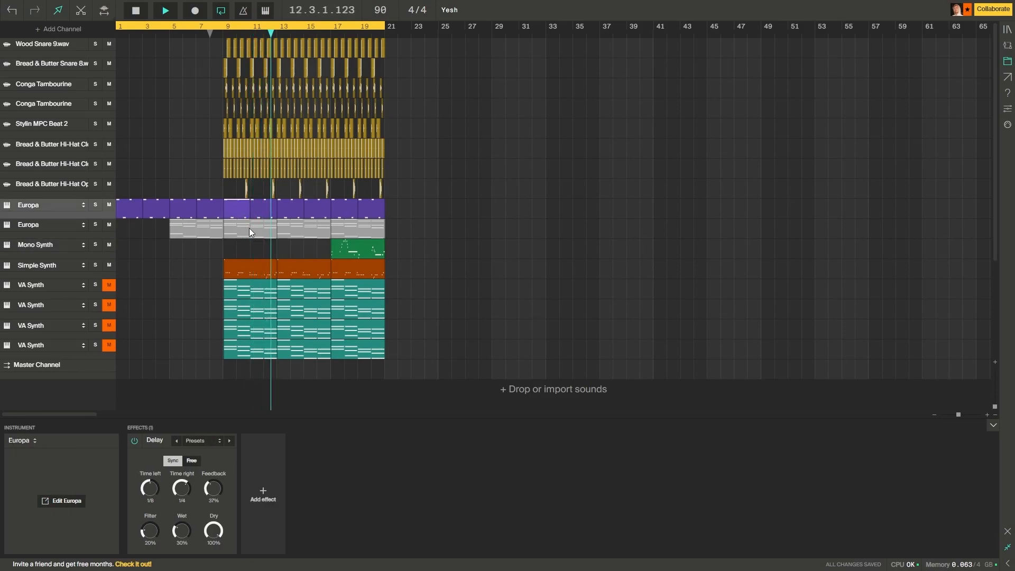
left_click(249, 228)
key("Delete")
left_click(291, 227)
key("Delete")
Step: Audition the third VA Synth channel unmuted, mute it again, and unmute the second VA Synth channel instead
left_click(108, 325)
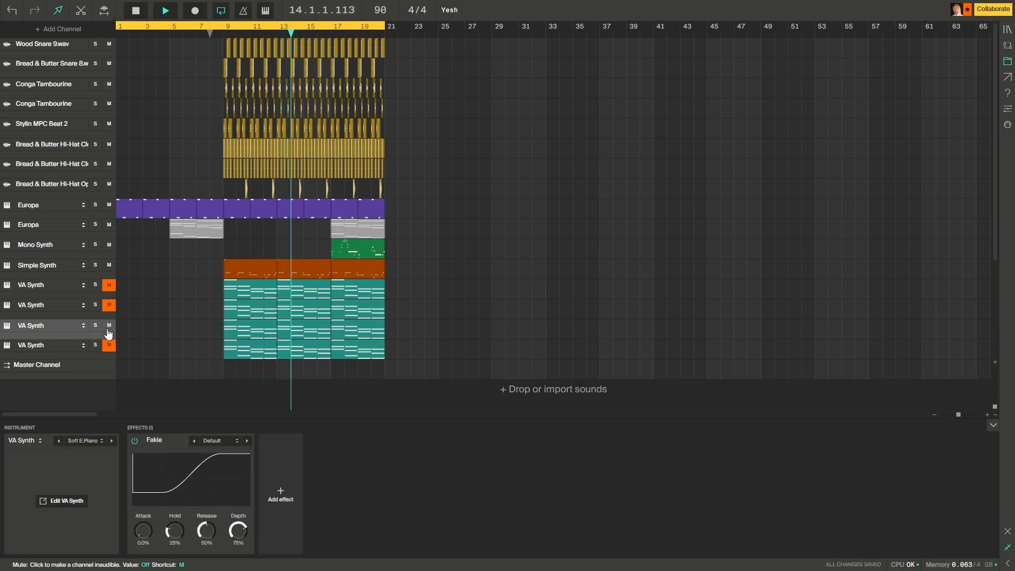
left_click(110, 328)
left_click(109, 307)
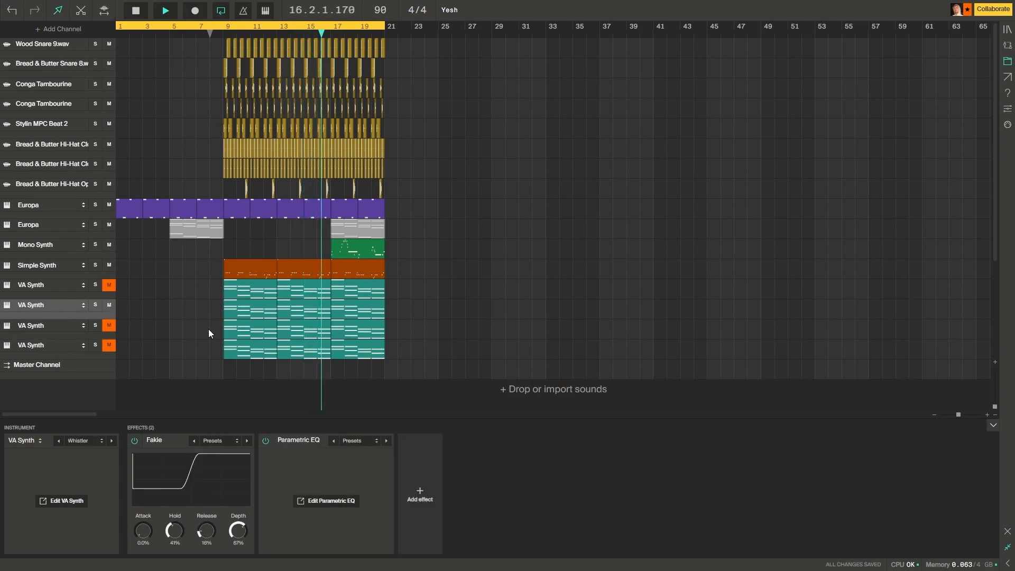
Step: Delete the note clips in bars 9 to 16 on the first, third and fourth VA Synth channels
left_click_drag(294, 351, 294, 350)
key("Delete")
left_click(271, 294)
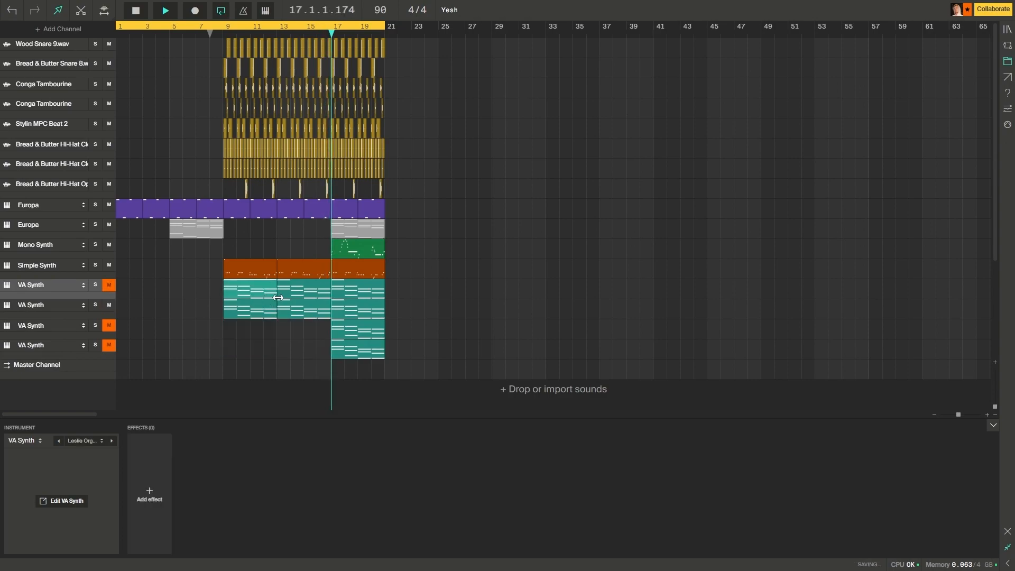
key("Delete")
left_click(292, 293)
key("Delete")
Step: Copy the clips of bars 17 to 20 through bar 32, and clear the drum, second Europa, Mono Synth and Simple Synth clips from bars 21 to 24
left_click_drag(444, 363, 333, 29)
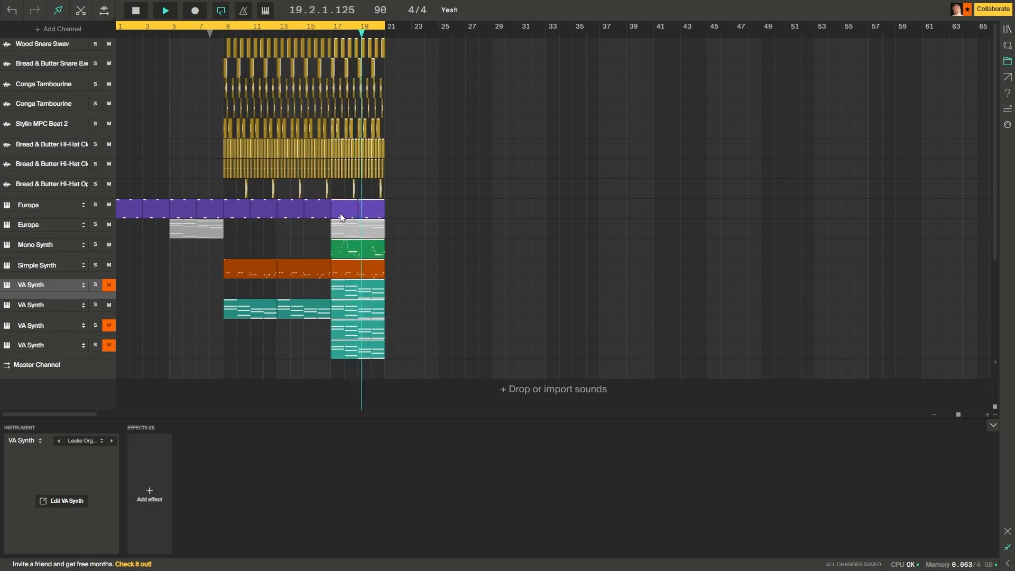
left_click_drag(445, 210, 663, 207)
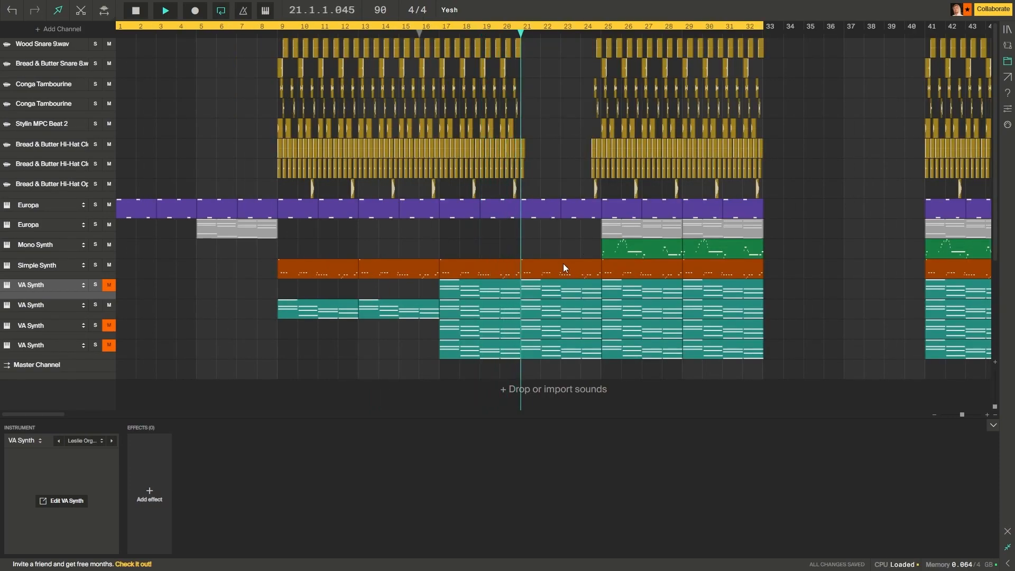
left_click(561, 265)
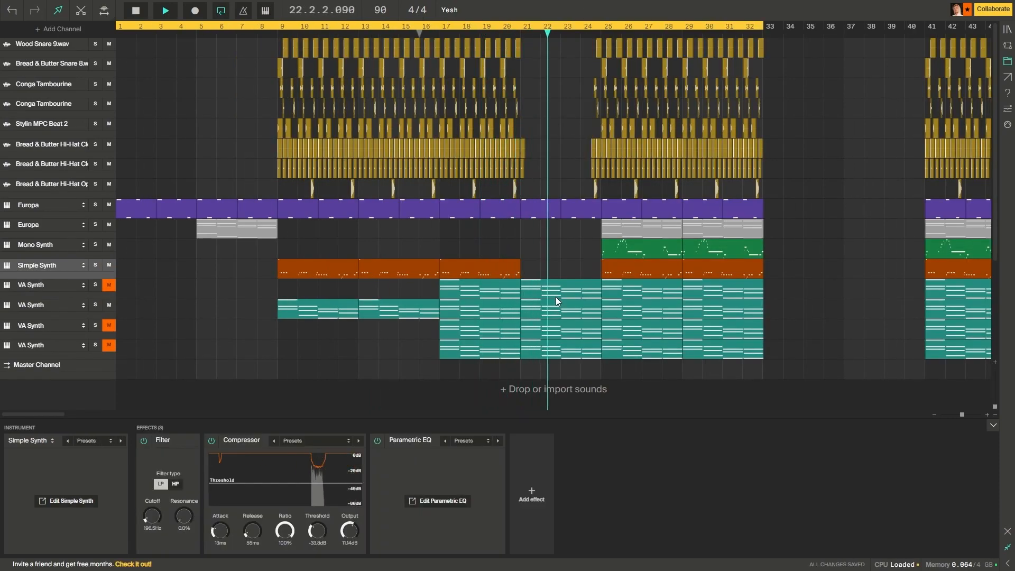
Step: Unmute the first VA Synth channel, mute the second, and delete the first one's clips in bars 17 to 20 and 25 to 32
left_click(308, 231)
left_click(500, 236)
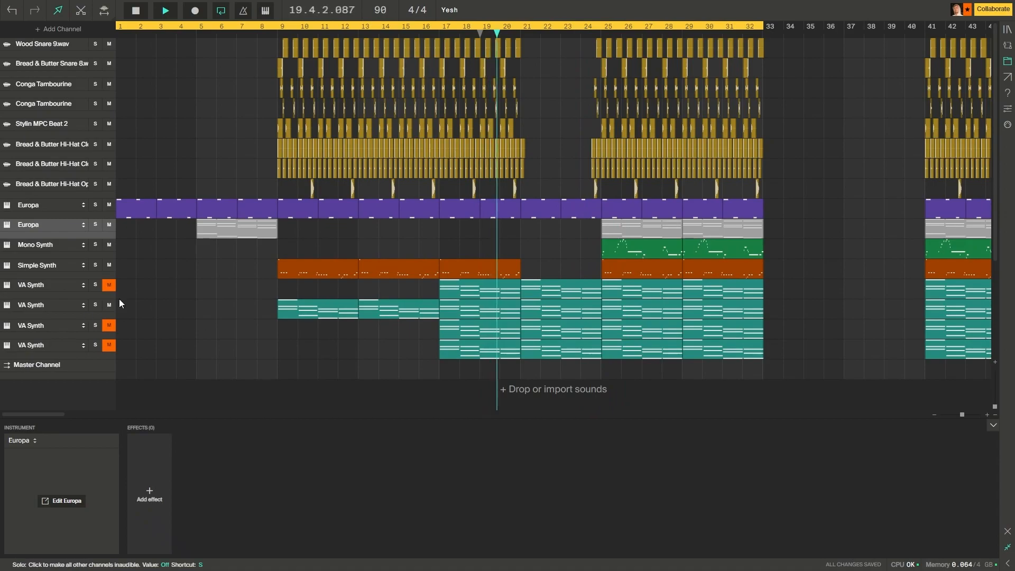
left_click(108, 285)
left_click(109, 305)
left_click(499, 290)
left_click(635, 290, "shift")
left_click(708, 289, "shift")
key("Delete")
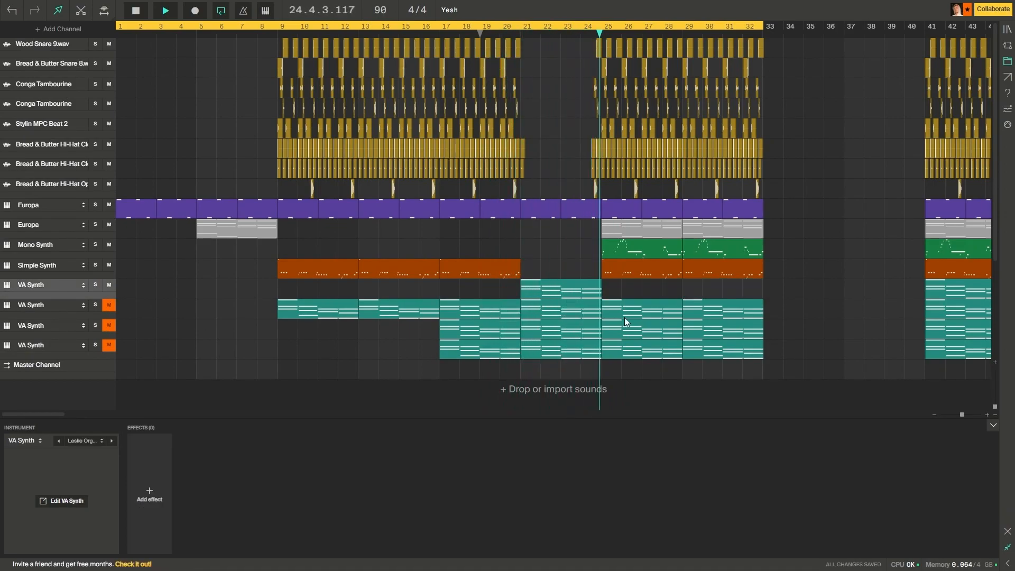
Step: Compare the second, third and fourth VA Synth channels using mute and solo, and delete the second one's clip in bars 21 to 24
left_click(485, 230)
left_click(112, 330)
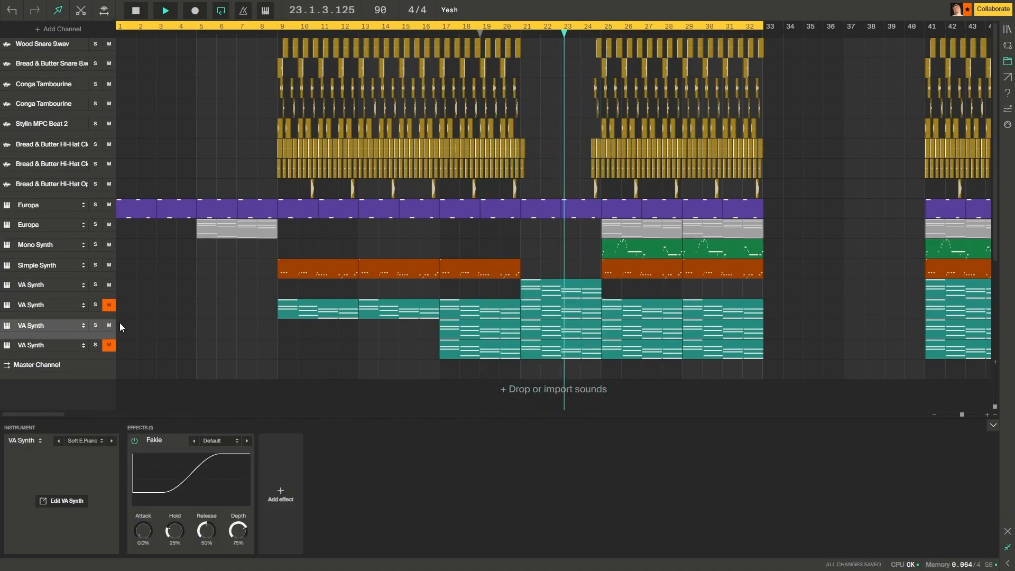
left_click(113, 351)
left_click(109, 305)
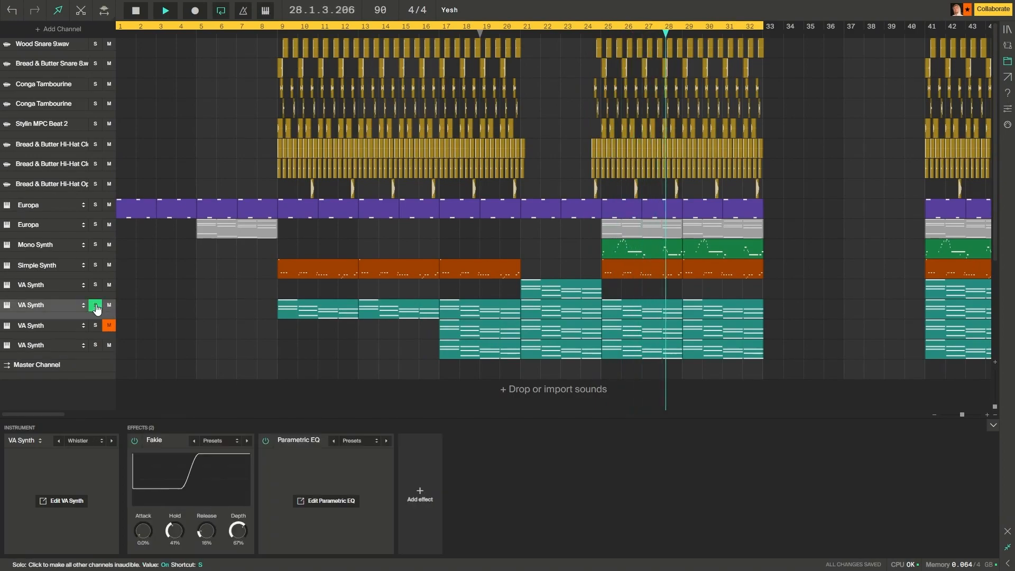
left_click(586, 310)
key("Delete")
Step: Enlarge the track height, unmute the third VA Synth channel, and solo the VA Synth channels in turn to compare them from bar 17
left_click(422, 289)
left_click(100, 351)
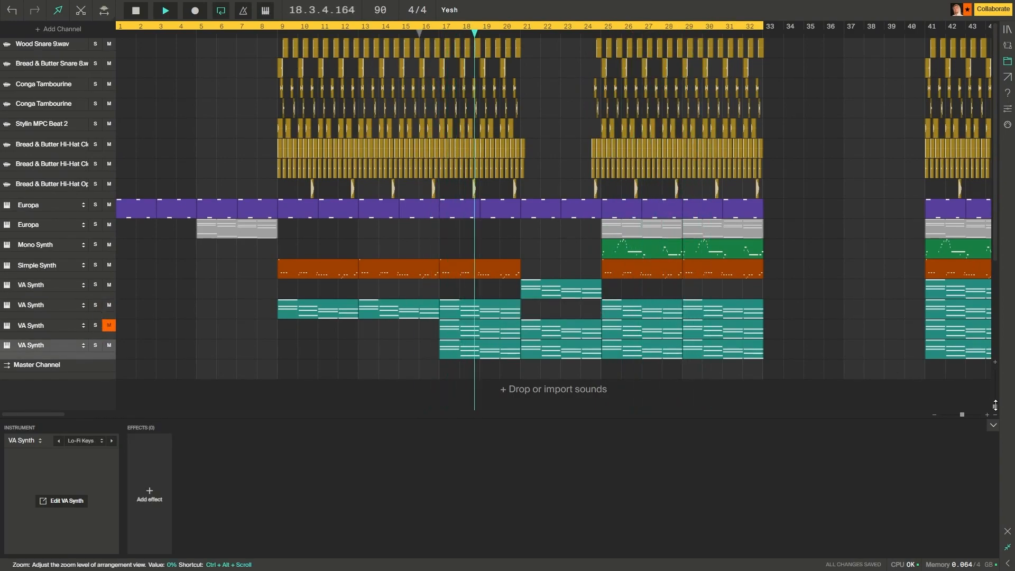
left_click_drag(994, 407, 995, 398)
scroll(465, 297, "down", 4)
left_click(100, 225)
left_click(109, 256)
left_click(439, 34)
left_click(101, 193)
Step: Delete the fourth VA Synth clip in bars 17 to 20, the third's in bars 21 to 32 and the second's in bars 25 to 32
left_click(499, 256)
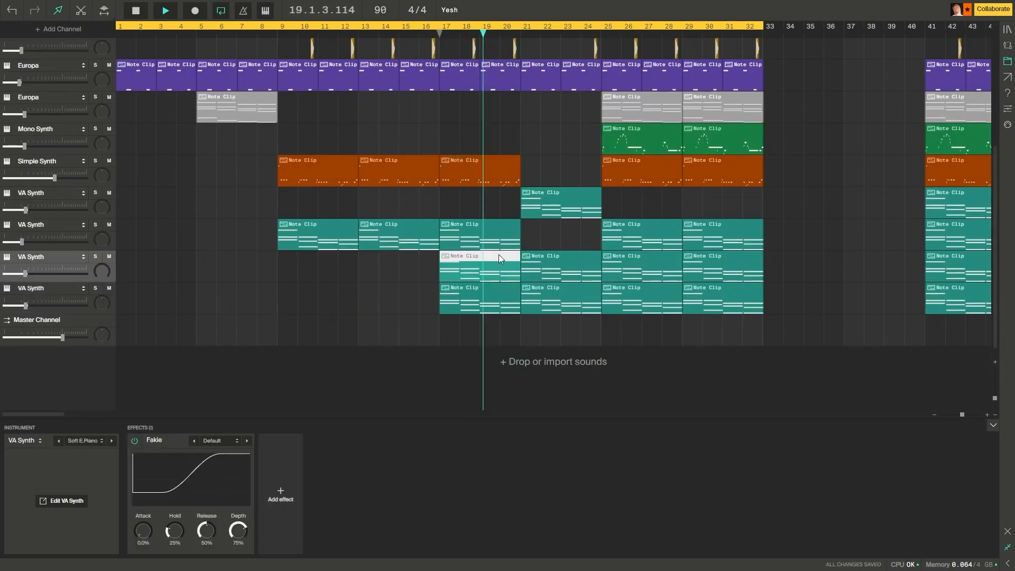
left_click(489, 288)
key("Delete")
left_click(552, 256)
Step: Copy all clips in bars 9 to 32 to bars 33 to 56 and extend the loop region over them
left_click(423, 267)
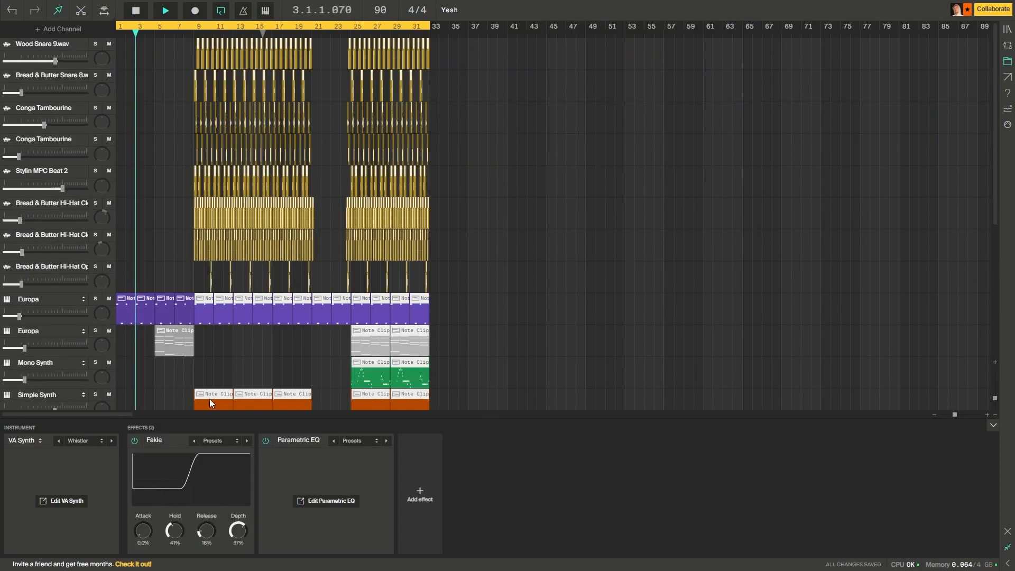
left_click_drag(474, 398, 497, 380)
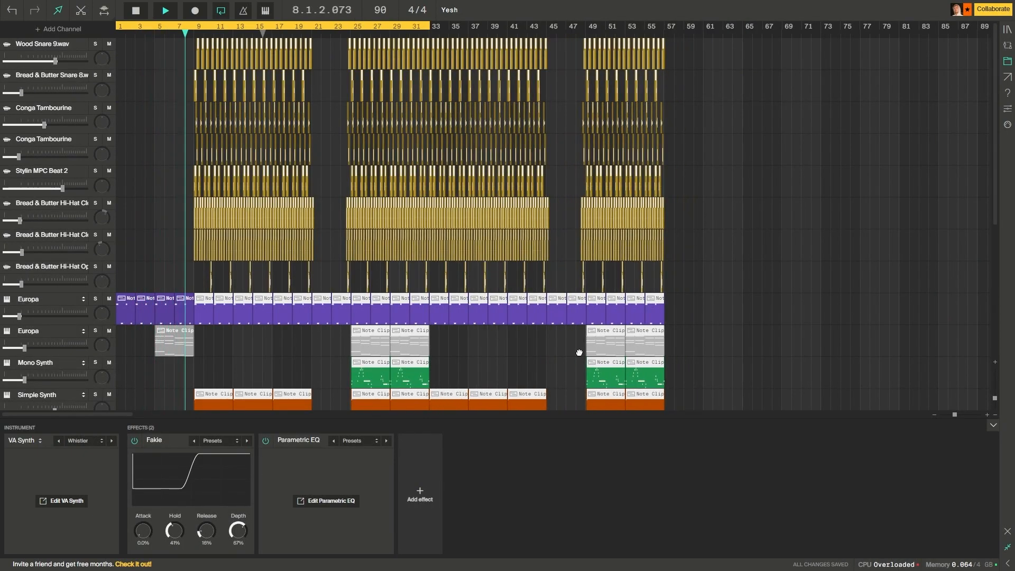
left_click(564, 95)
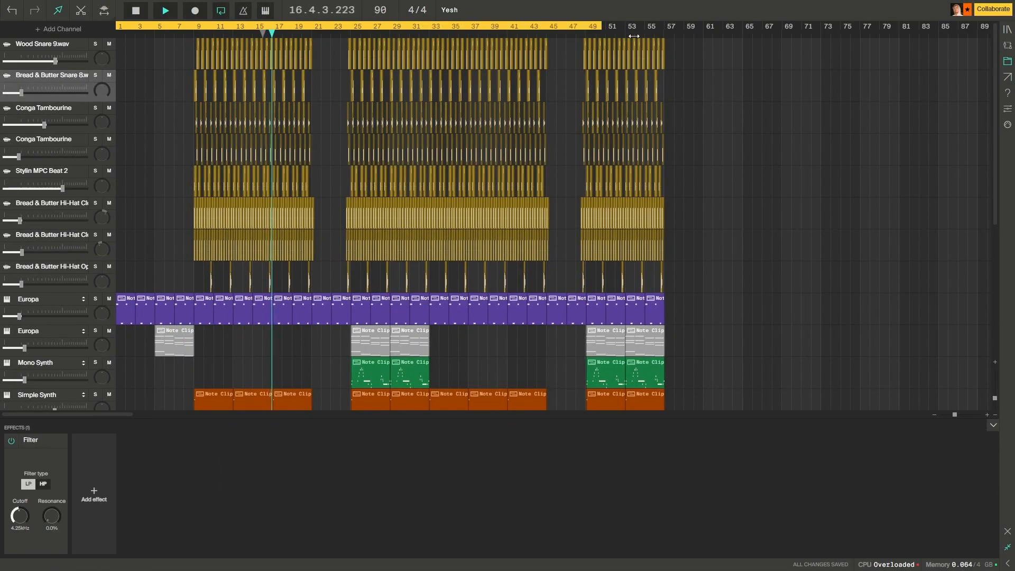
Step: Collapse the instrument and effects area and duplicate the second Europa channel's last clip into bars 57 to 60
left_click(994, 426)
left_click(642, 227)
key("ctrl+d")
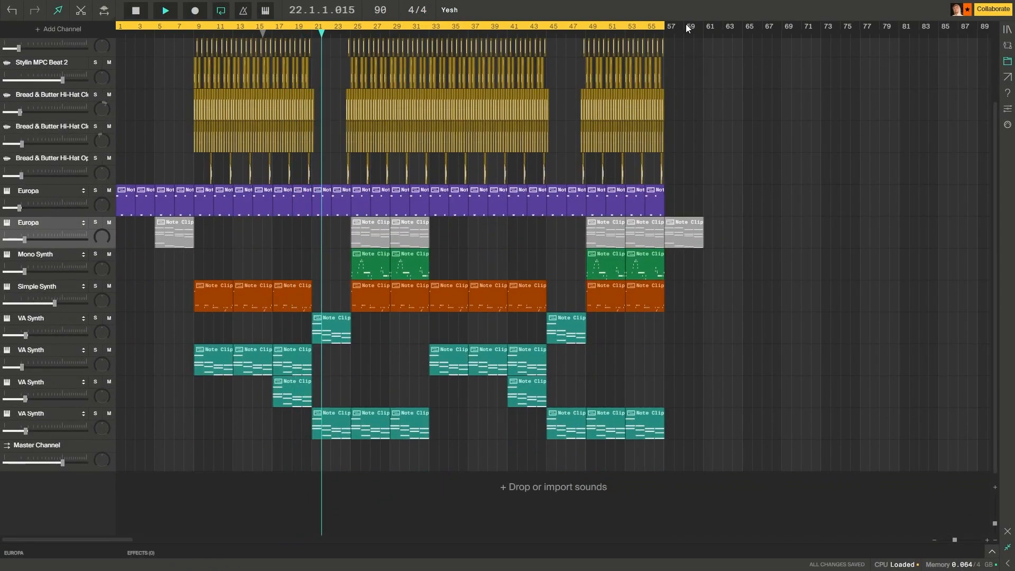
Step: Audition the fourth VA Synth channel and delete its clips in bars 25 to 32 and 49 to 52
scroll(508, 189, "up", 3)
scroll(317, 264, "up", 2)
scroll(104, 370, "down", 3)
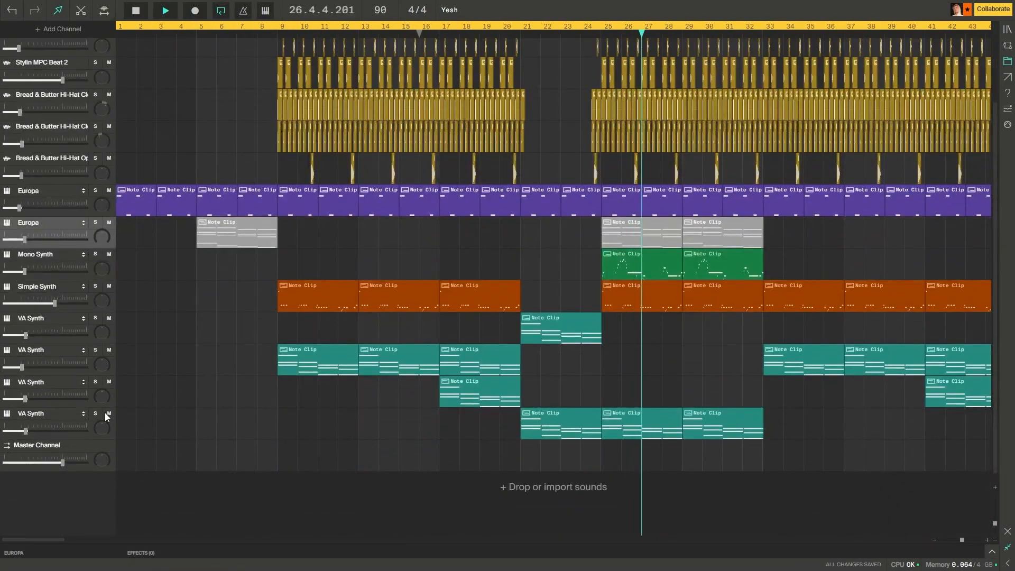
left_click(108, 413)
scroll(611, 411, "down", 2)
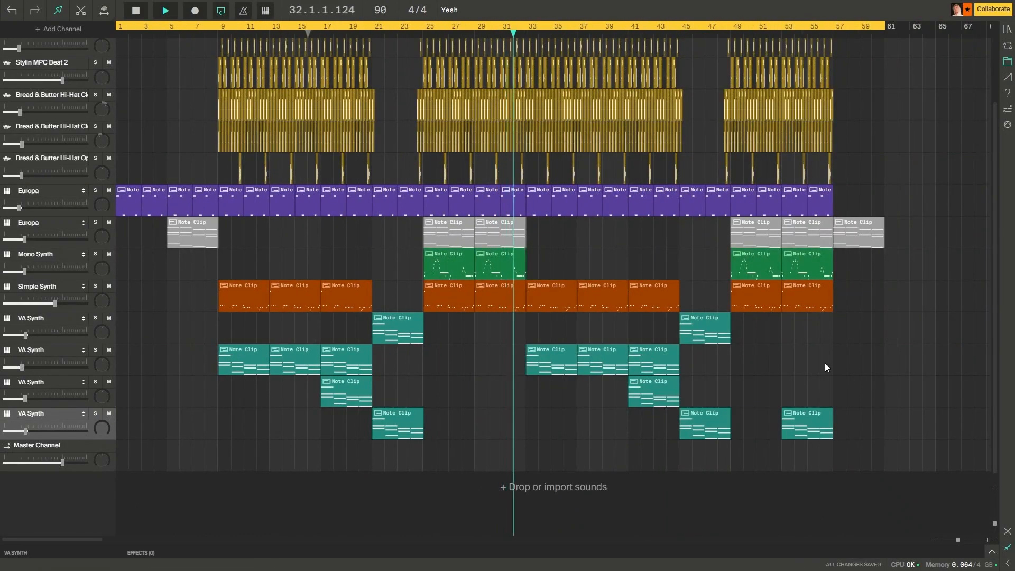
Step: Lower the NoizeSweep FX channel's volume to about -15.7 dB
scroll(824, 362, "up", 3)
scroll(591, 272, "up", 3)
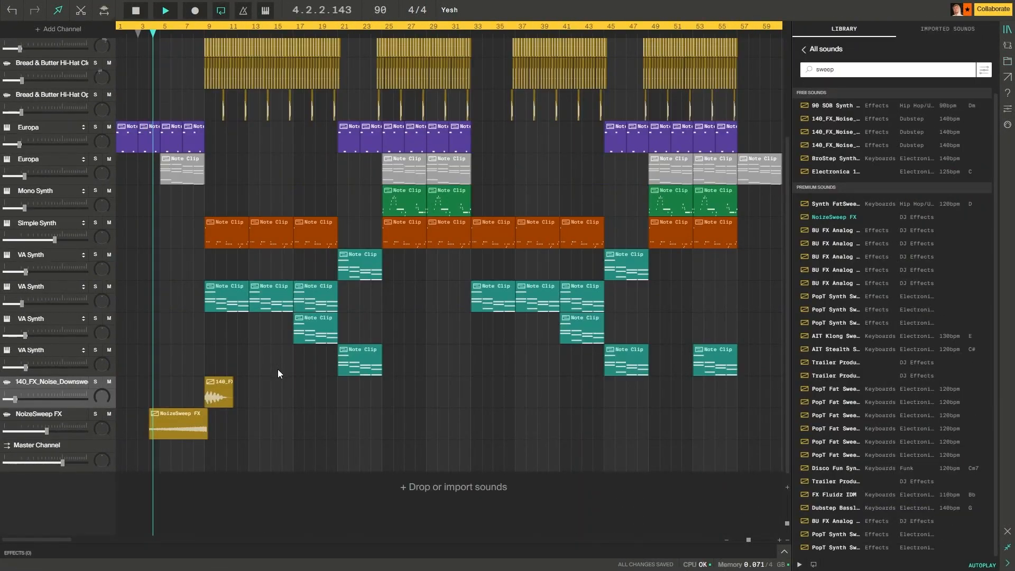
left_click(77, 421)
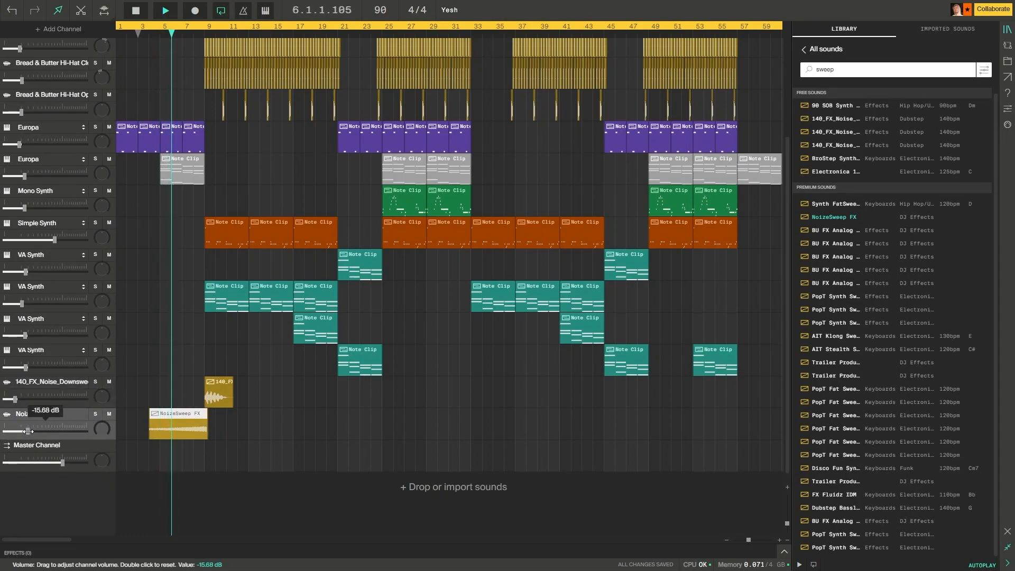
left_click_drag(39, 432, 26, 431)
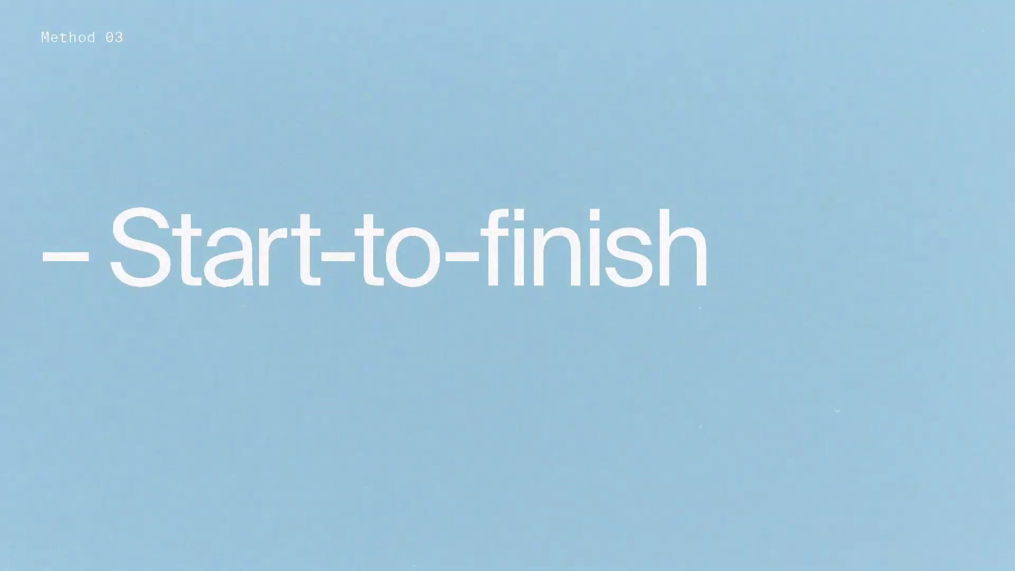